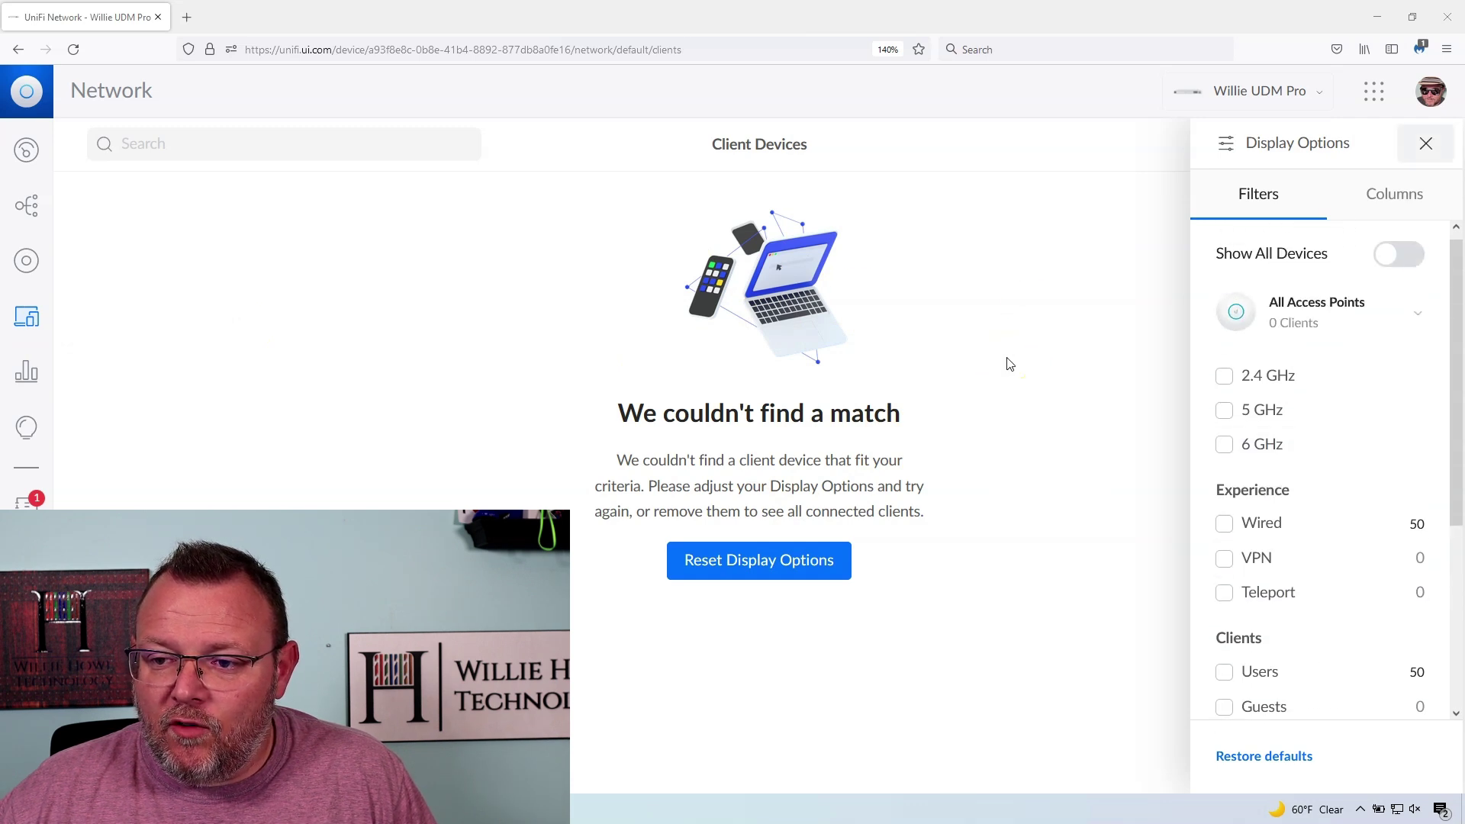
- Close the display filter settings, then open and dismiss the Add Client form
click(1300, 157)
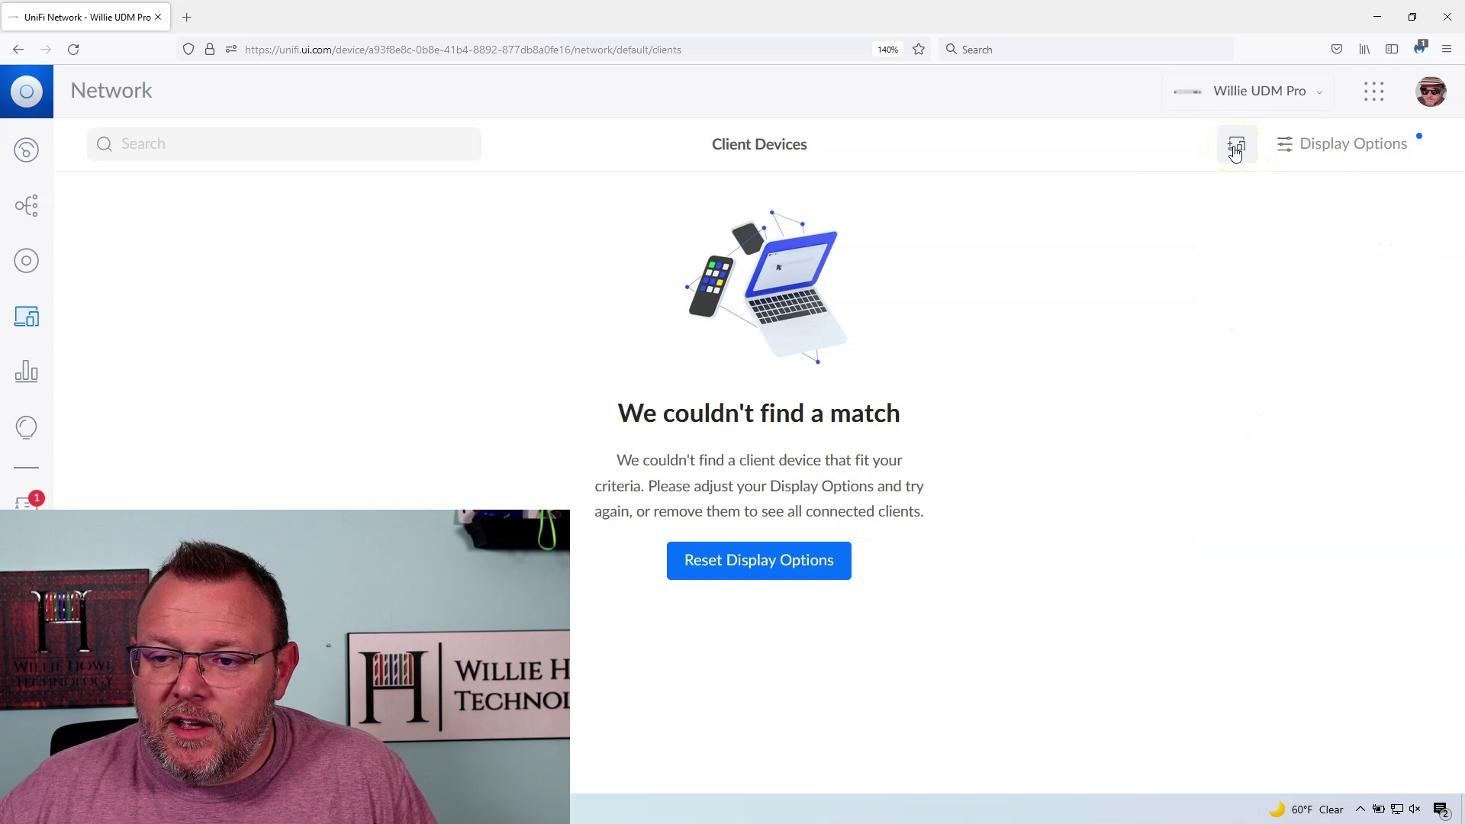
click(1236, 152)
click(769, 565)
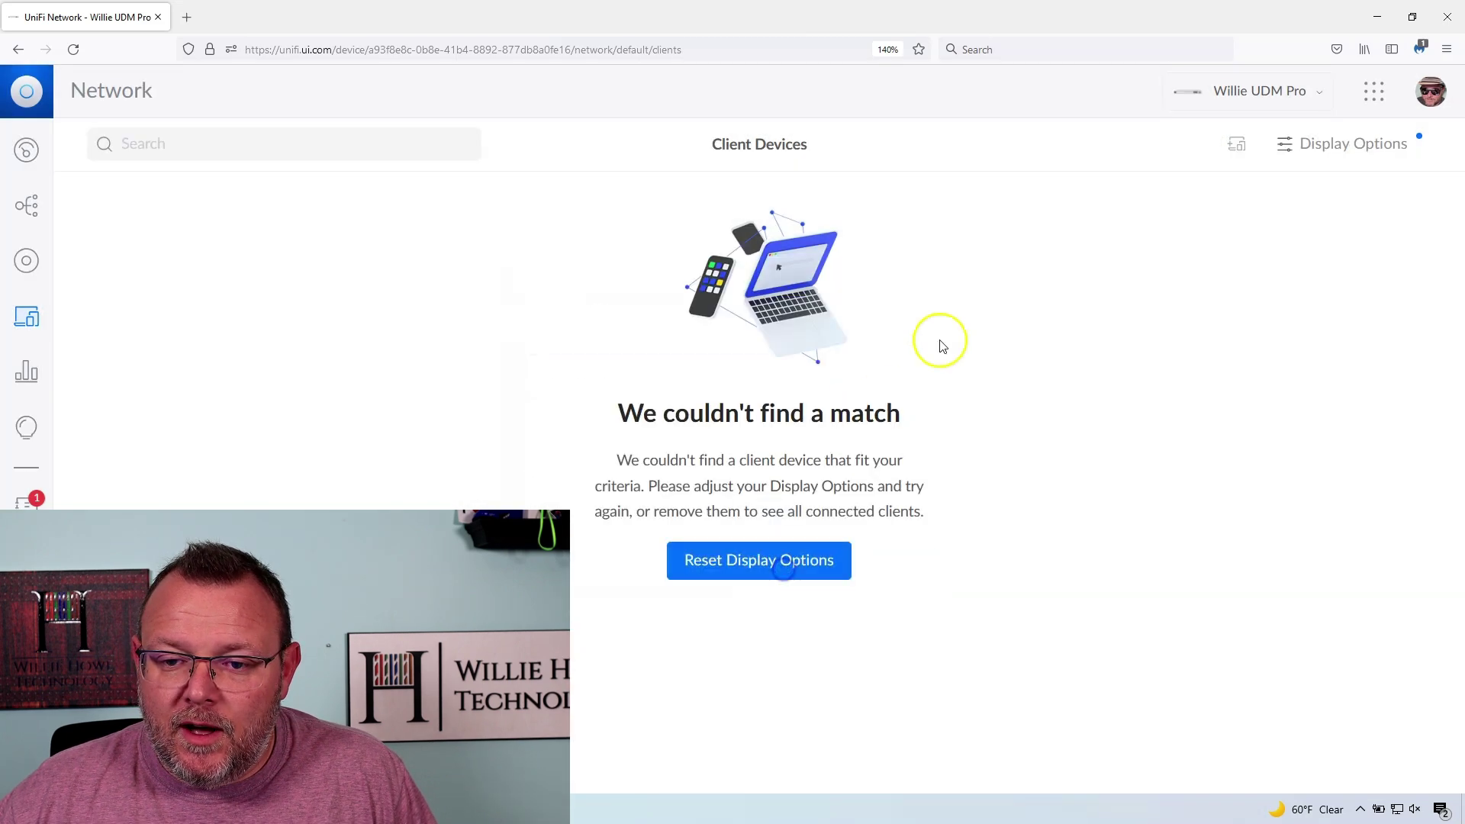
- Cancel the Add Client form again, then reopen Display Options and include active clients
click(1237, 147)
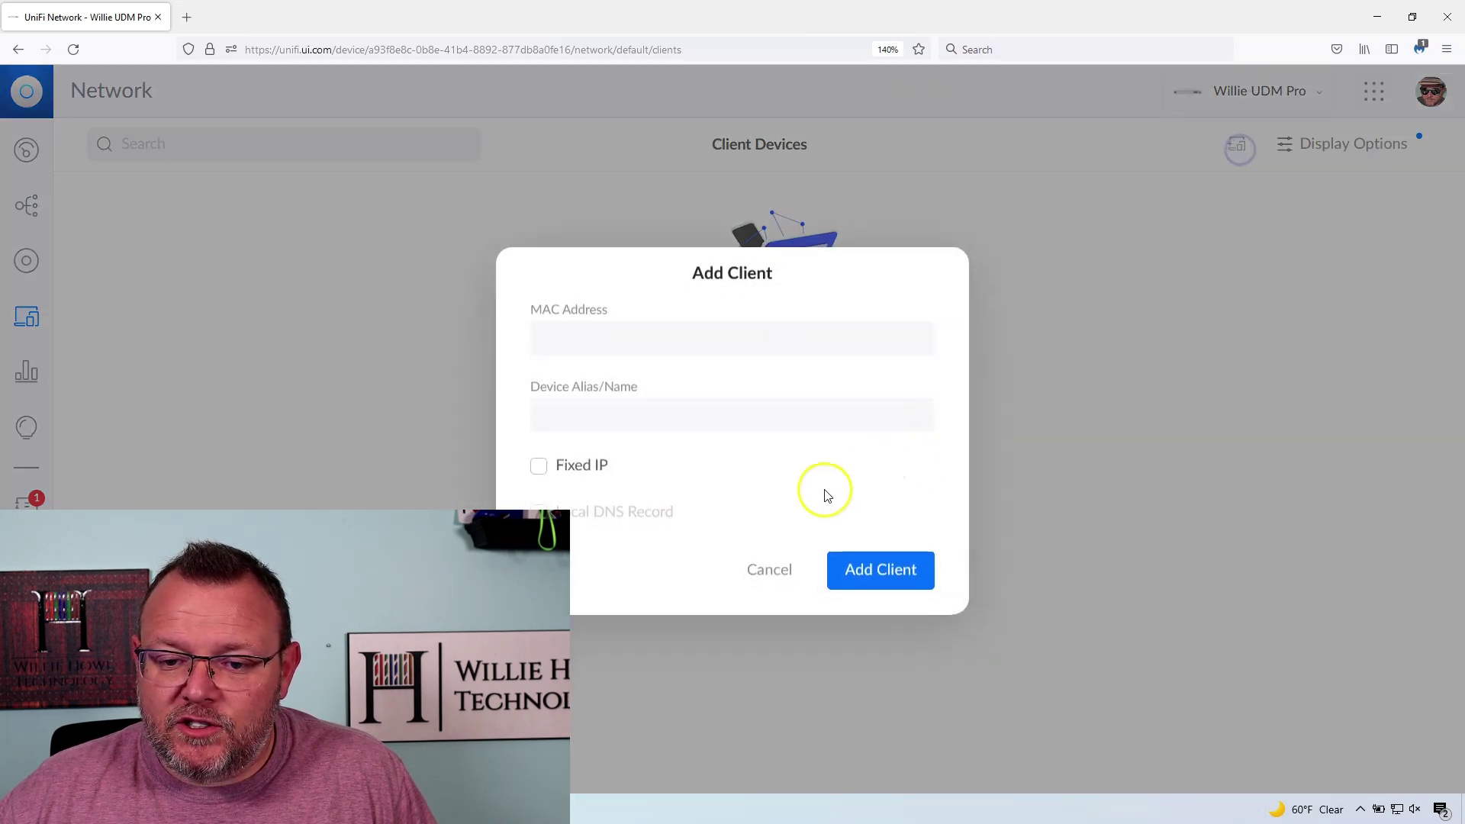
click(769, 572)
click(1340, 150)
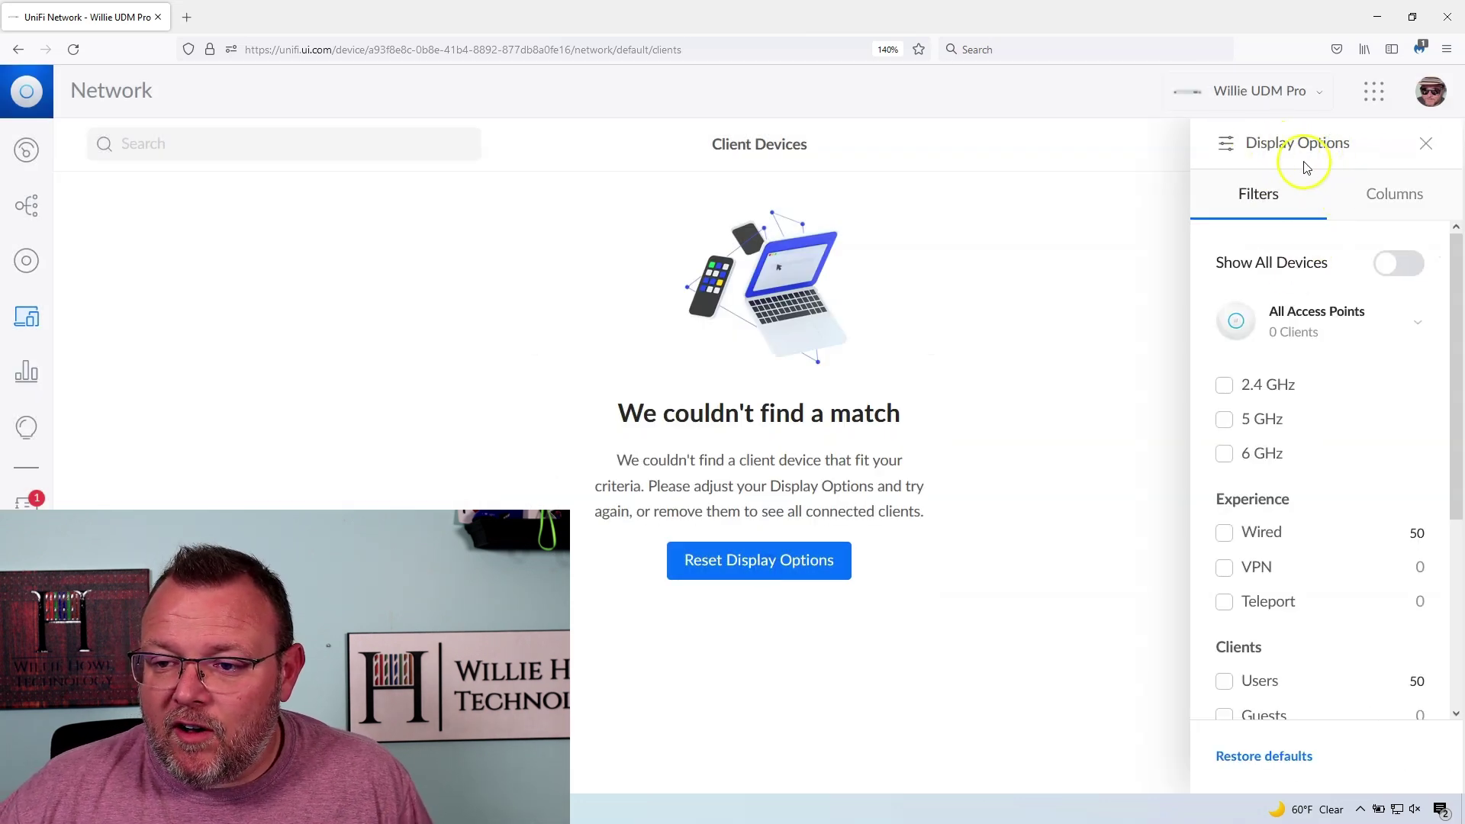
scroll(1293, 332, down, 1)
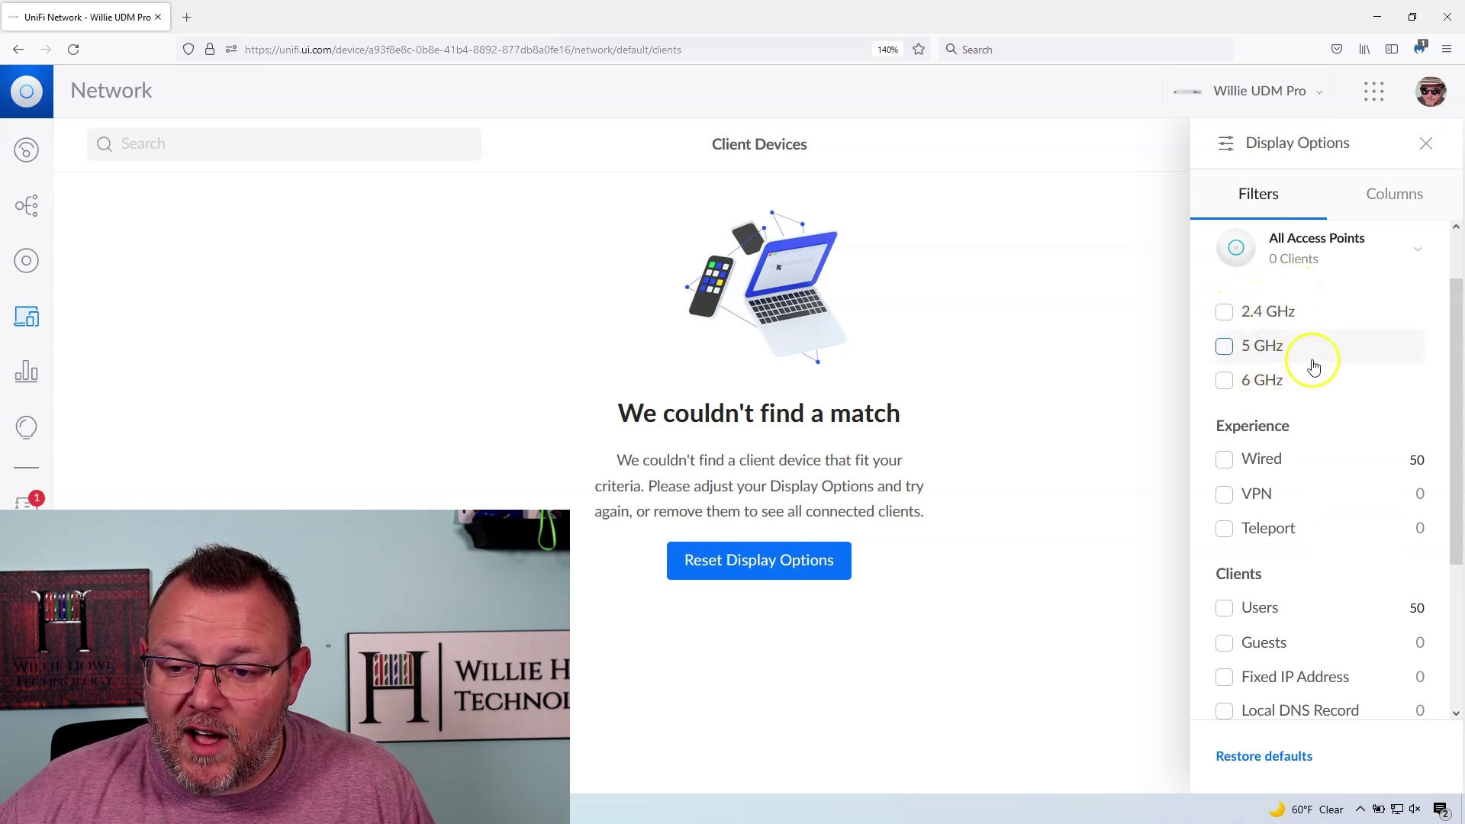
scroll(1315, 396, down, 1)
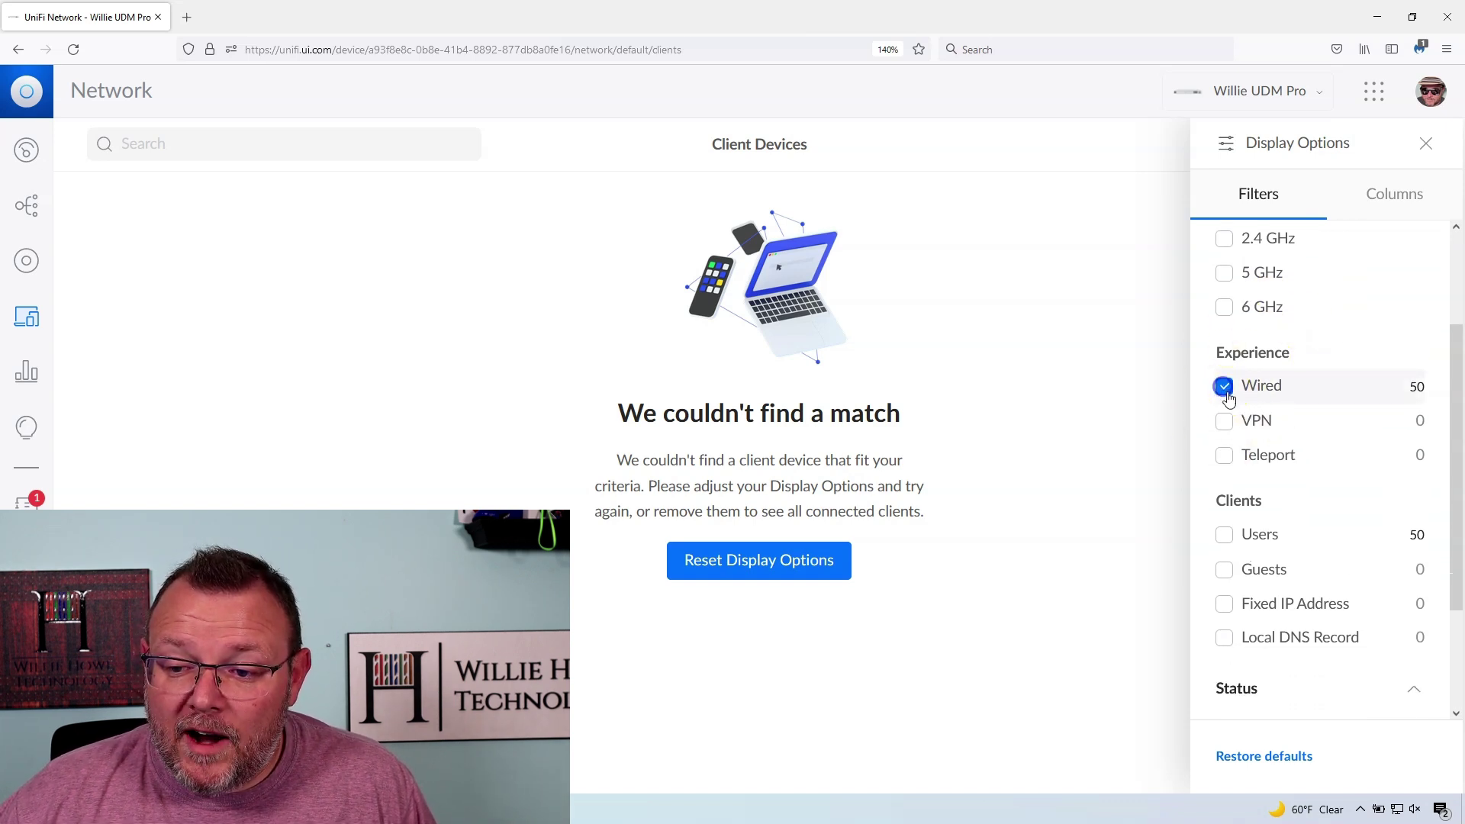
scroll(1272, 413, down, 2)
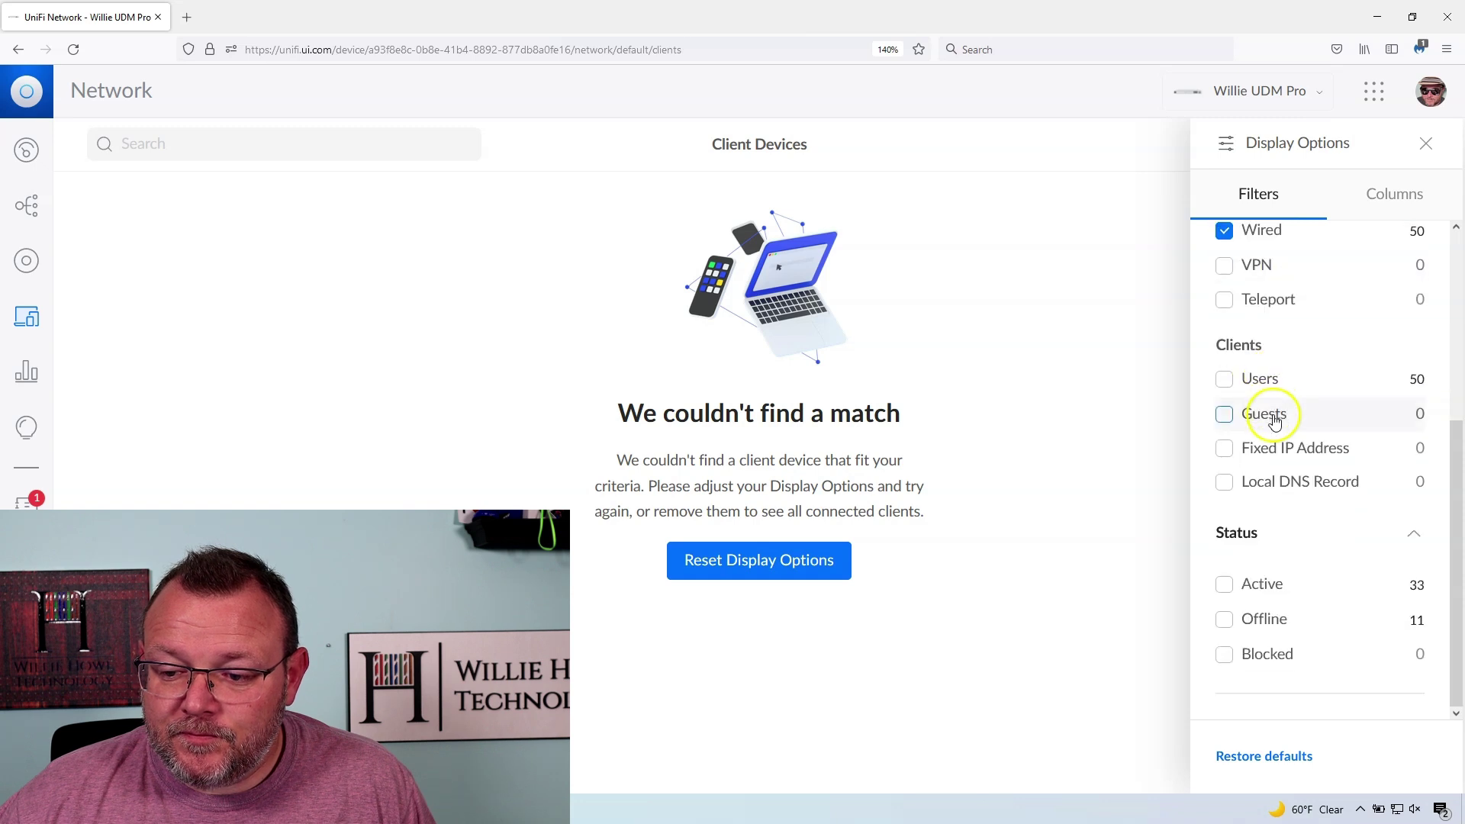
scroll(1269, 420, up, 1)
scroll(1268, 419, up, 1)
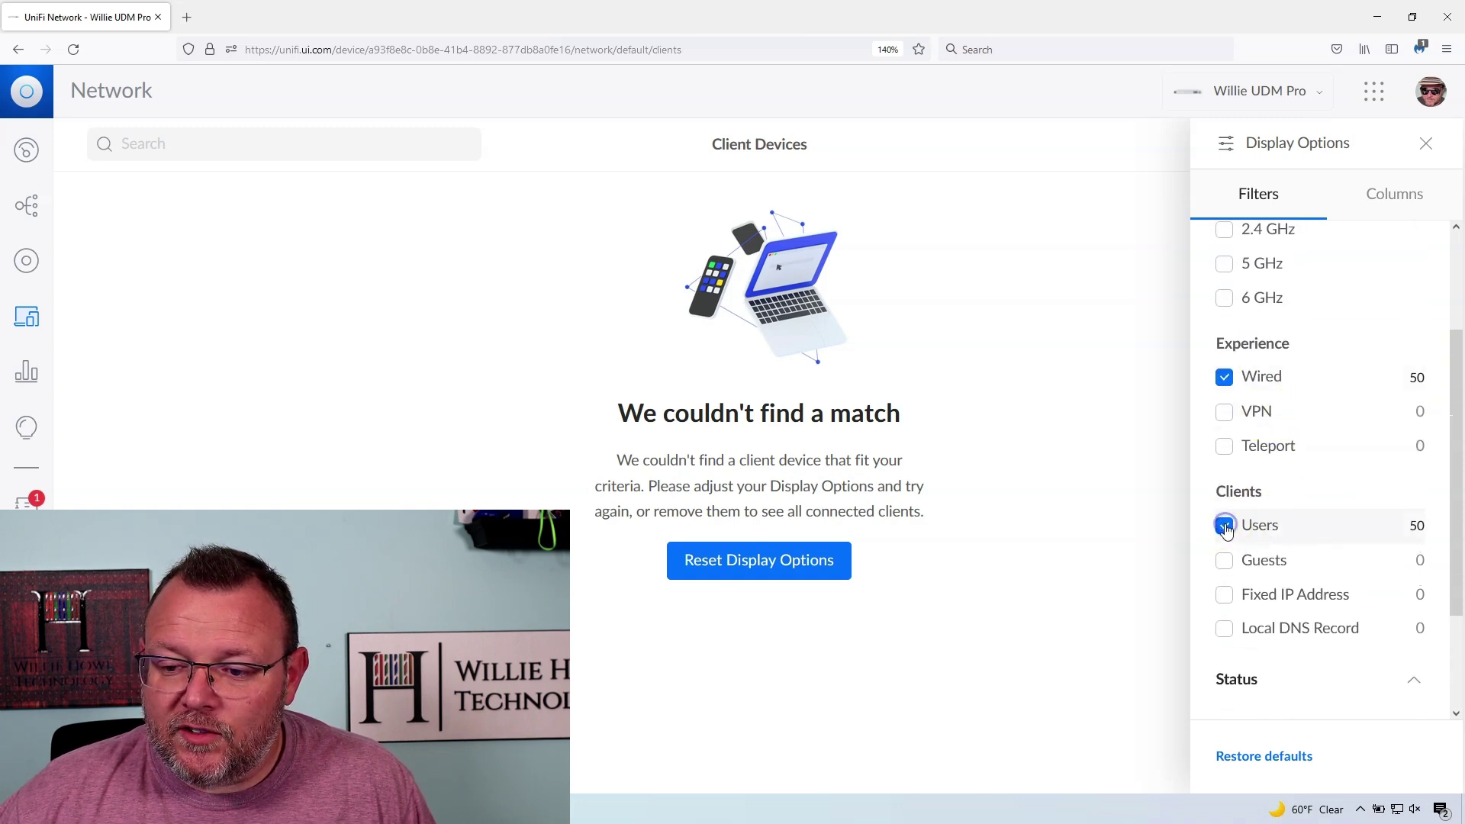
scroll(1255, 534, down, 2)
scroll(1251, 529, up, 1)
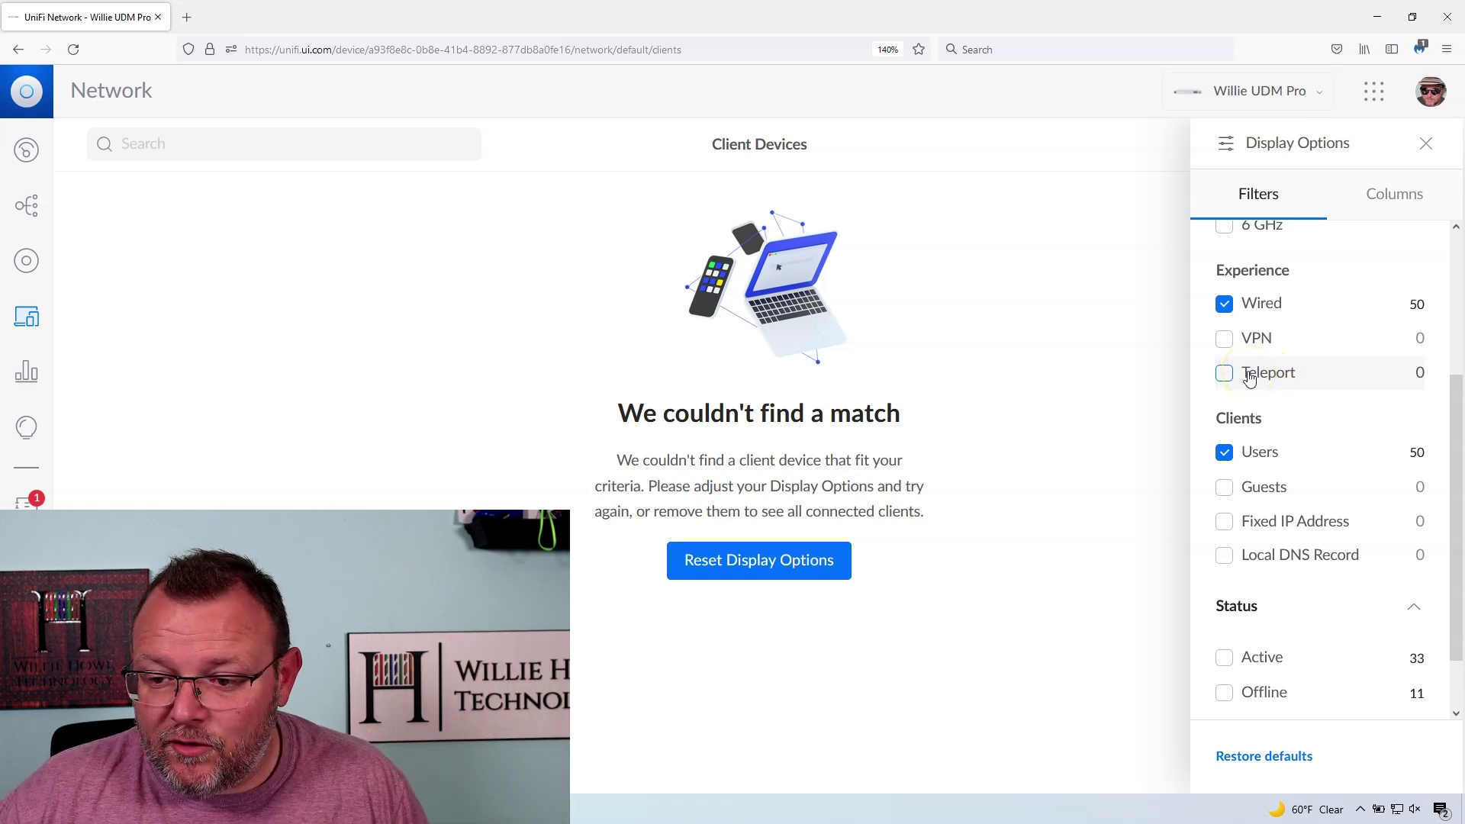
scroll(1250, 378, down, 1)
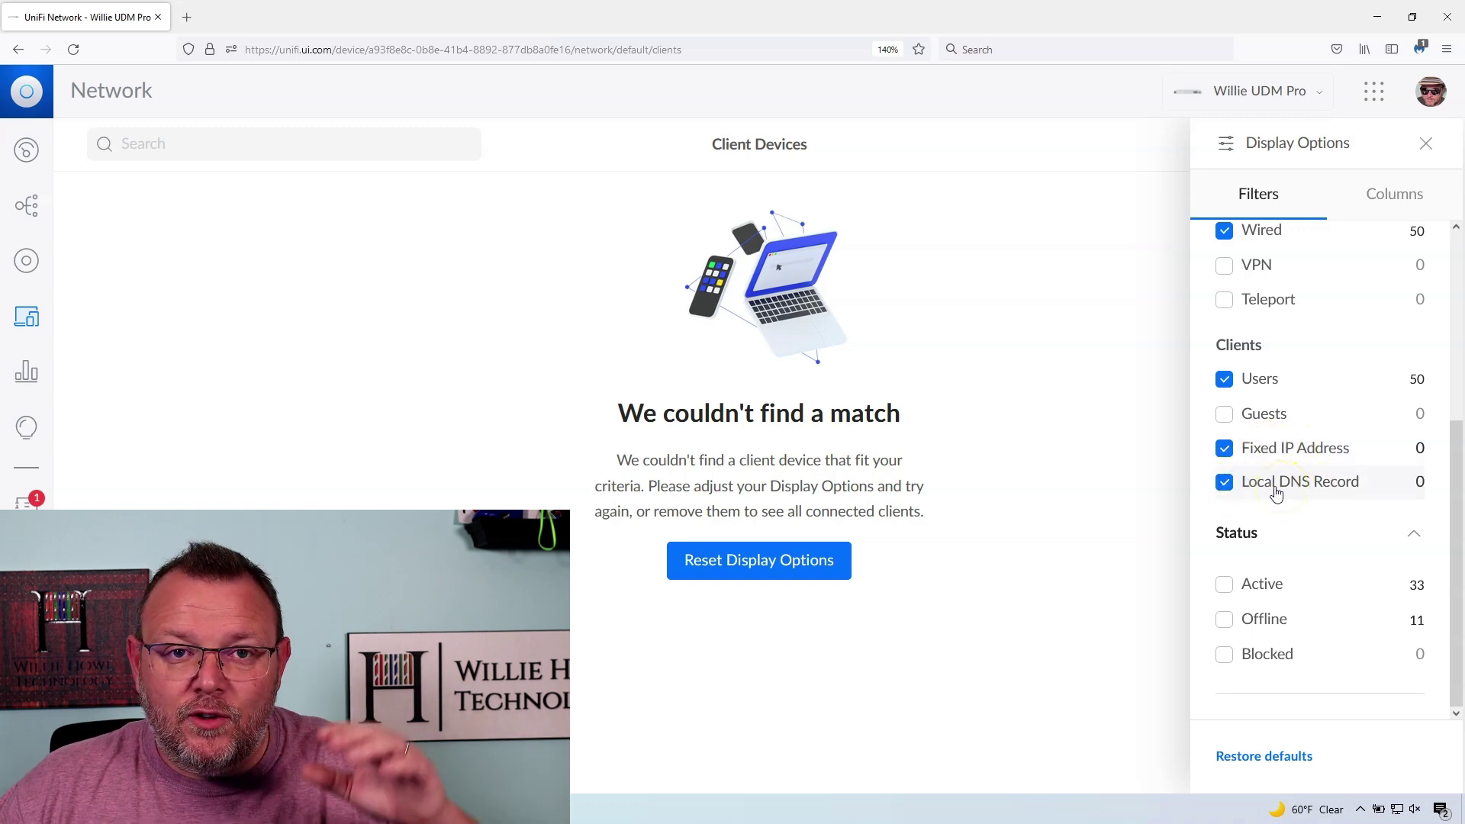
click(1237, 581)
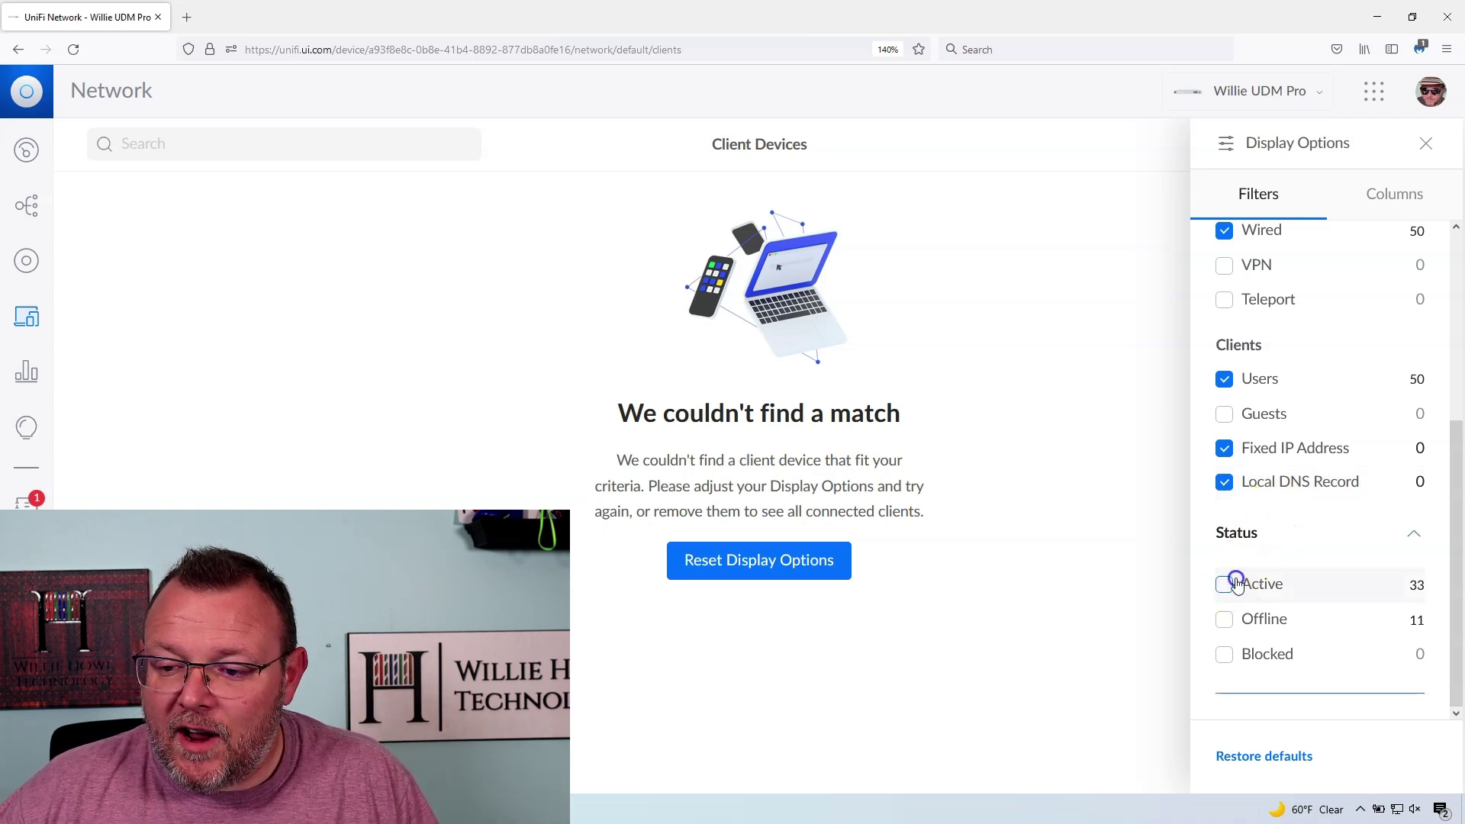
- Include offline clients and set the Last seen slider to Week after trying longer ranges
click(1224, 619)
scroll(1260, 648, down, 2)
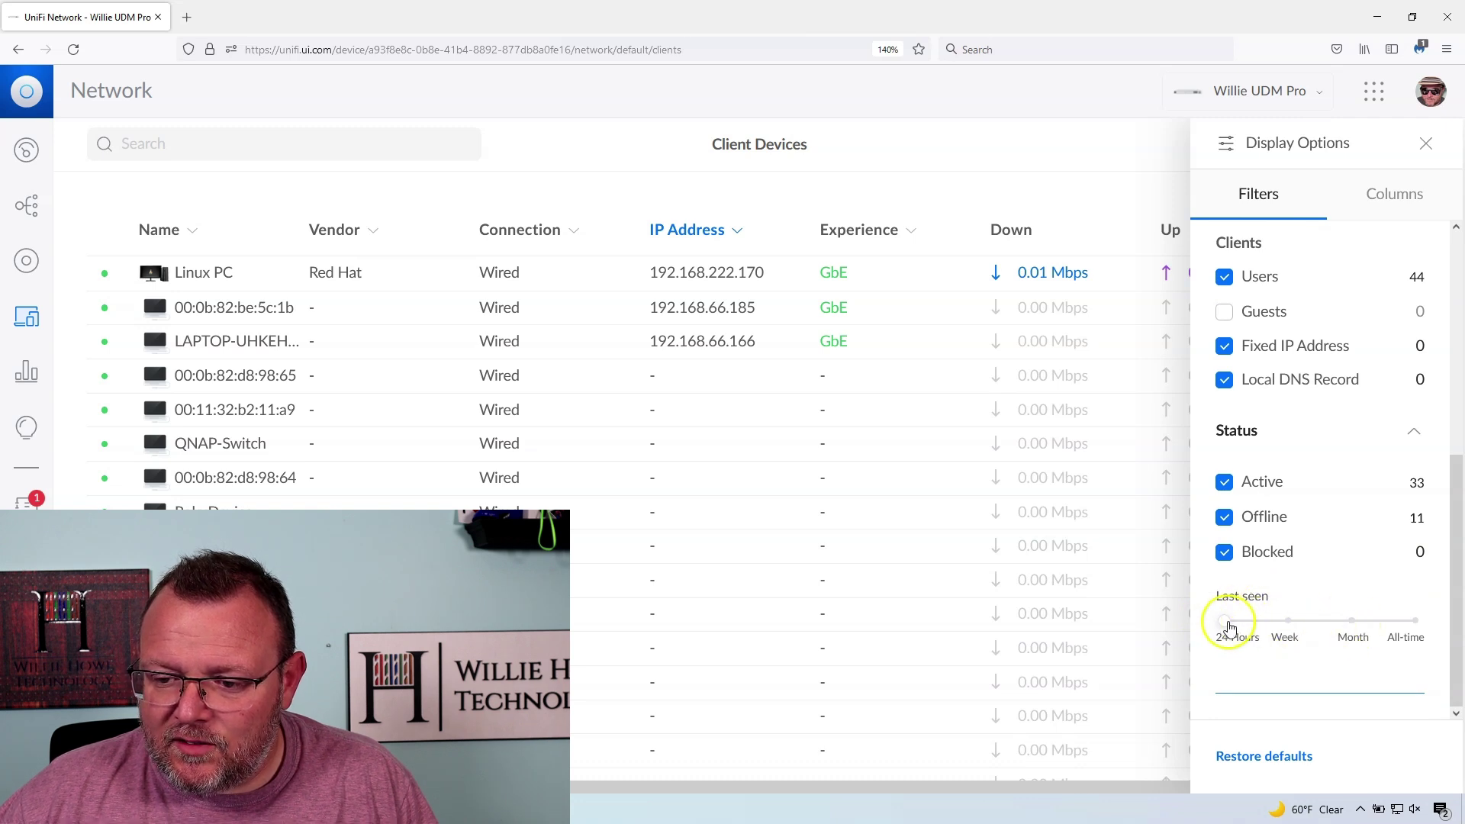
click(1352, 621)
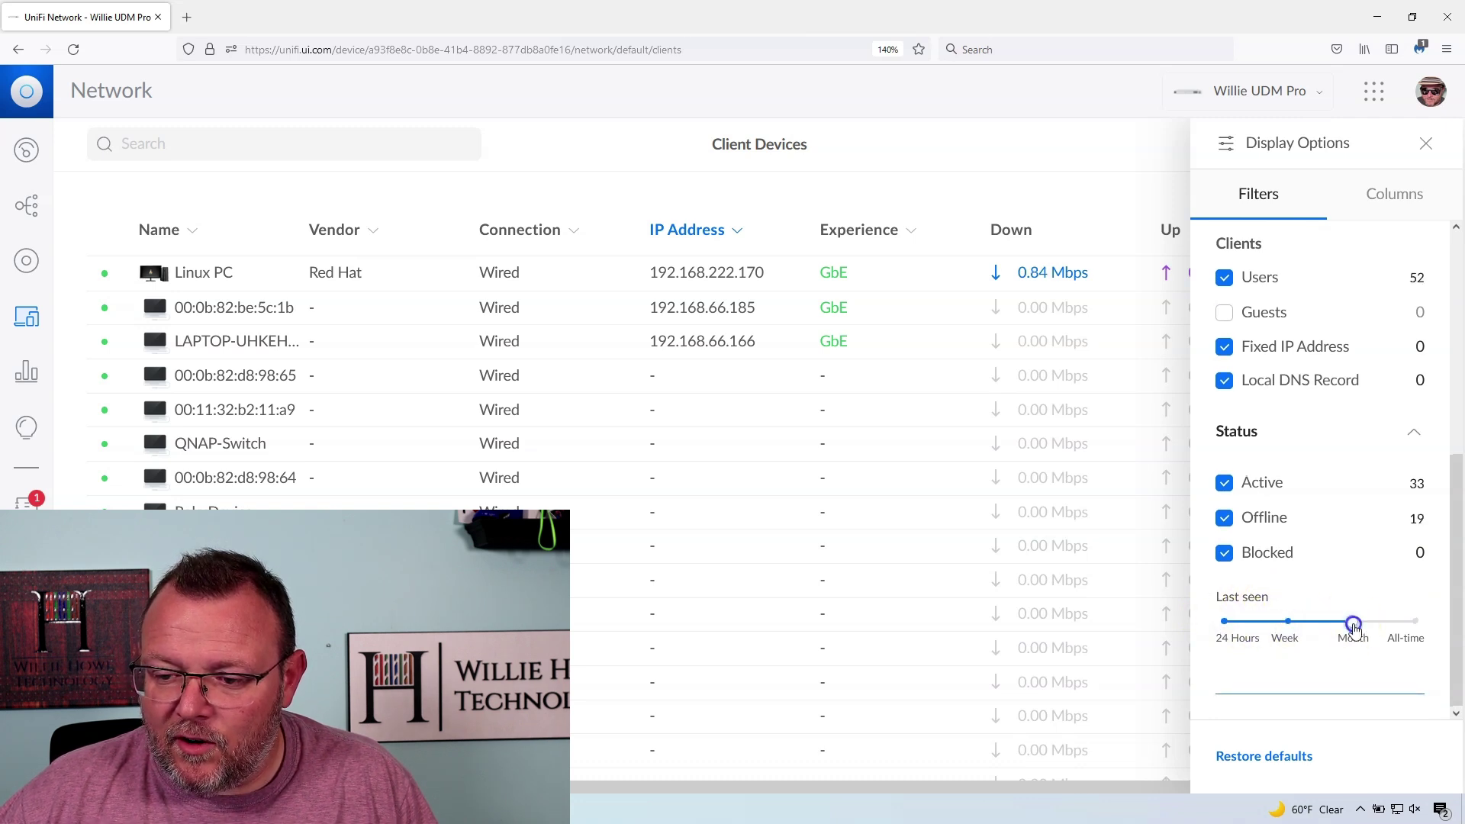
click(1415, 622)
click(1260, 636)
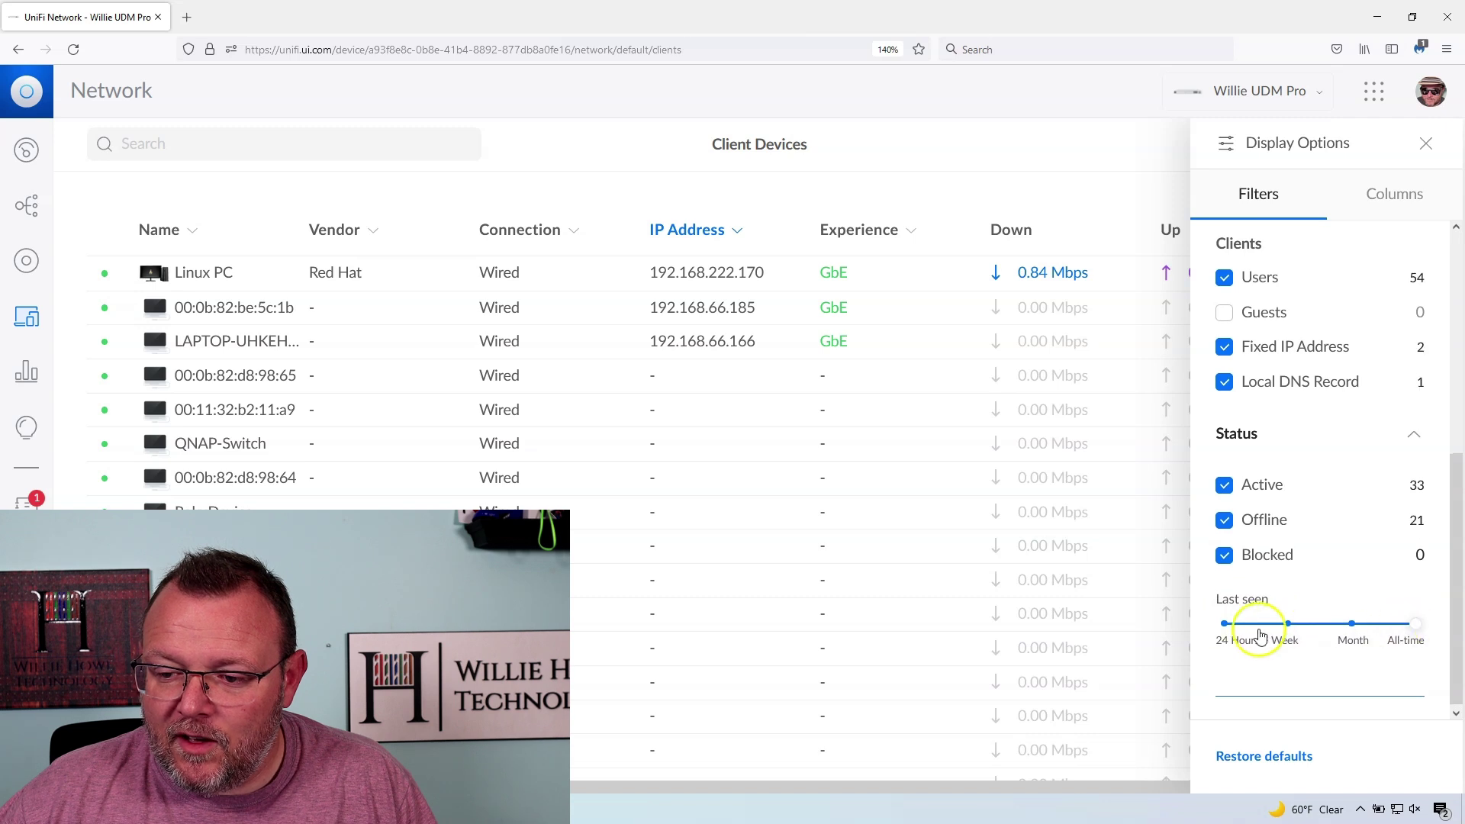
drag(1226, 626, 1286, 627)
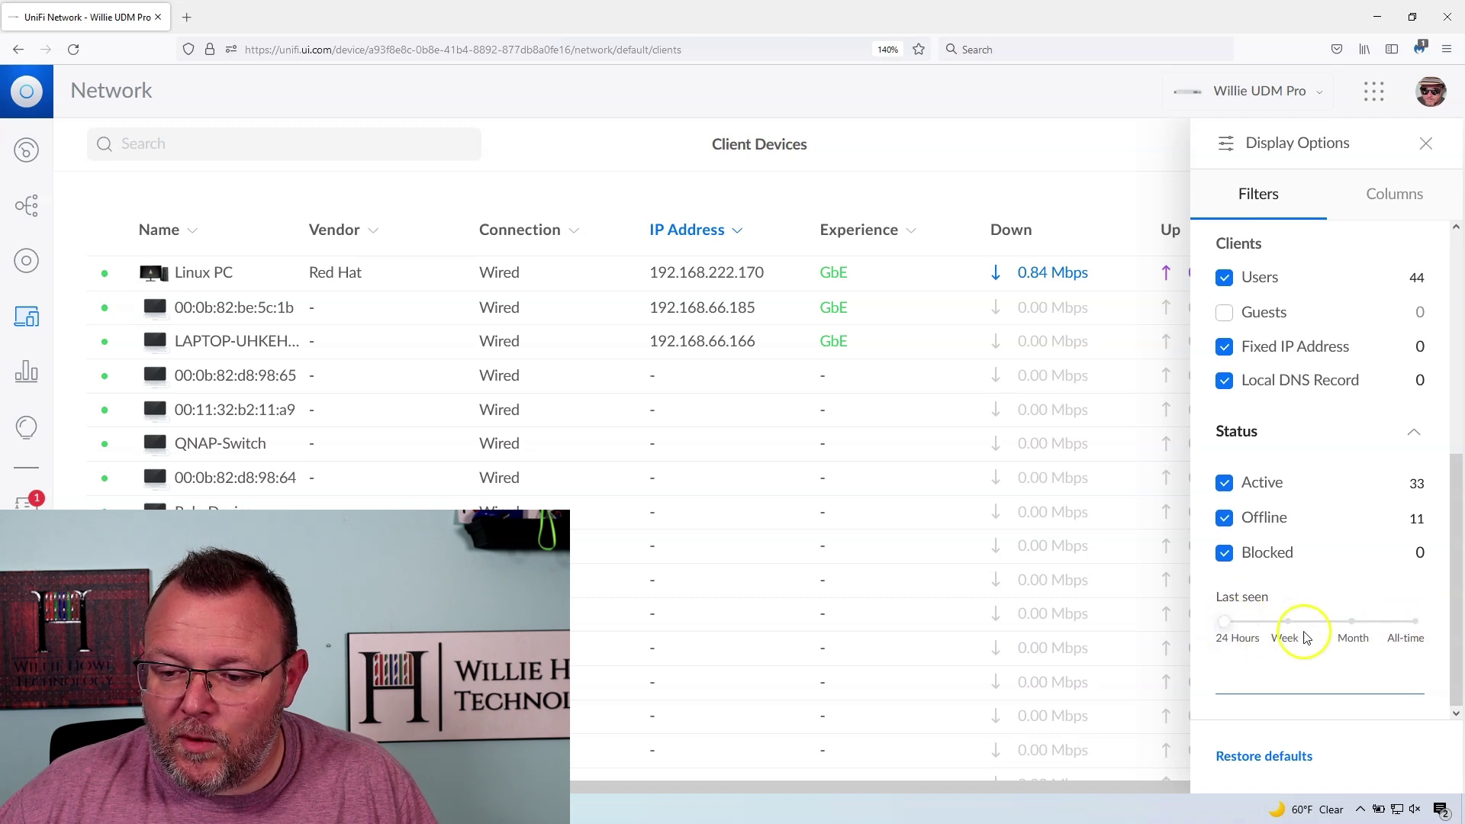
scroll(1277, 602, up, 5)
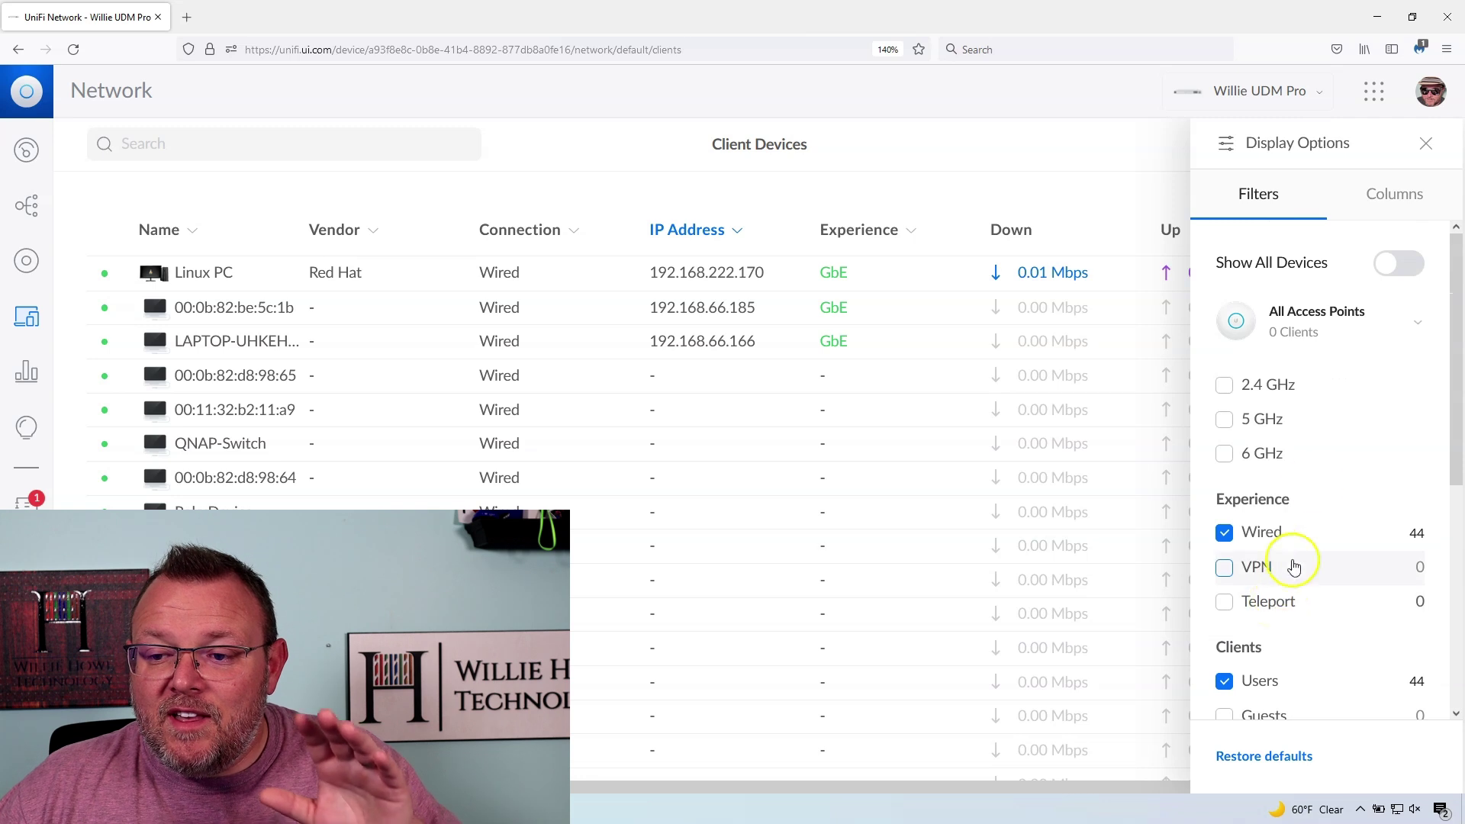
scroll(1291, 566, down, 5)
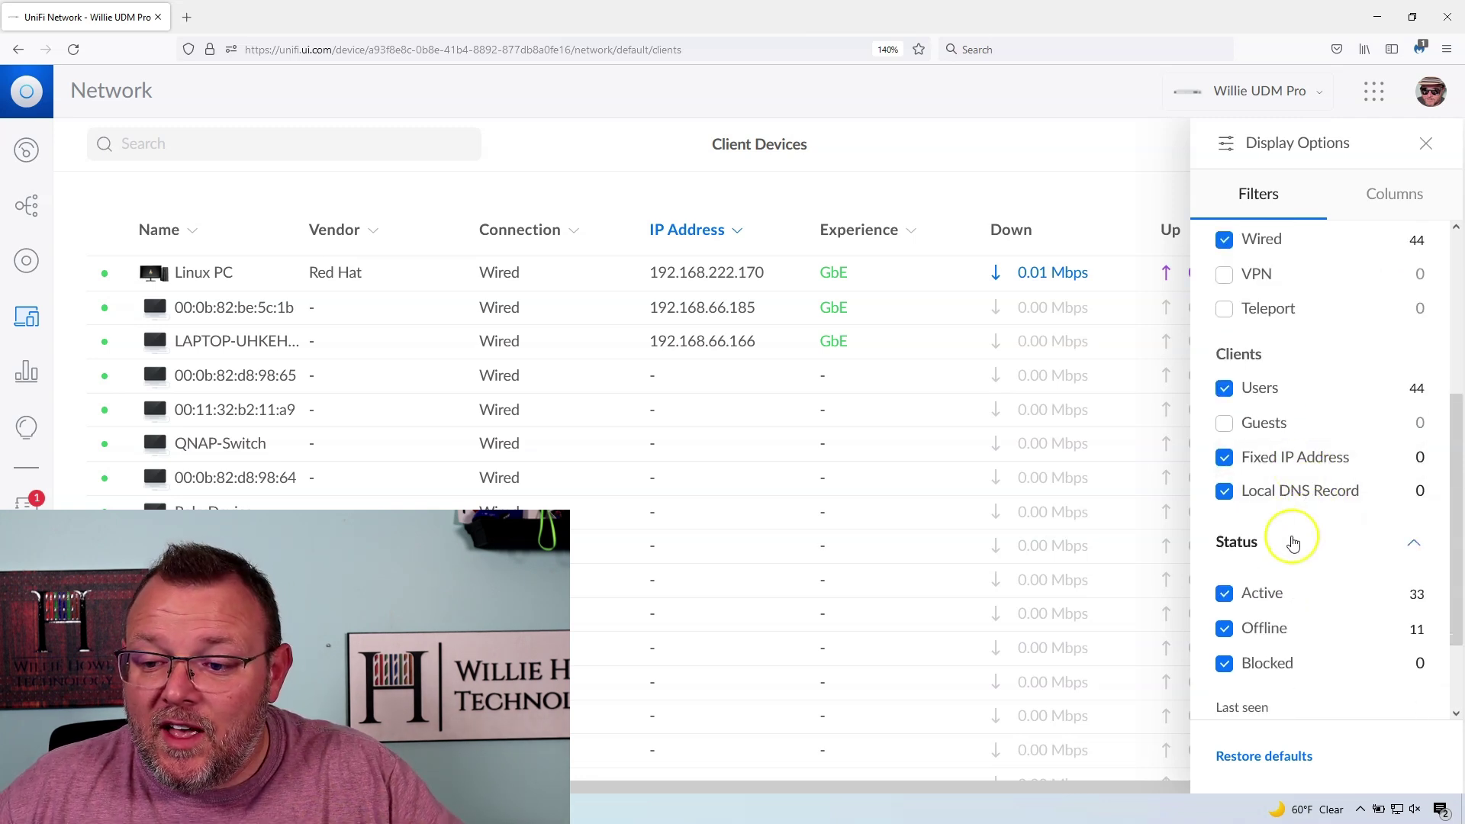
scroll(1292, 544, up, 1)
scroll(1292, 543, down, 1)
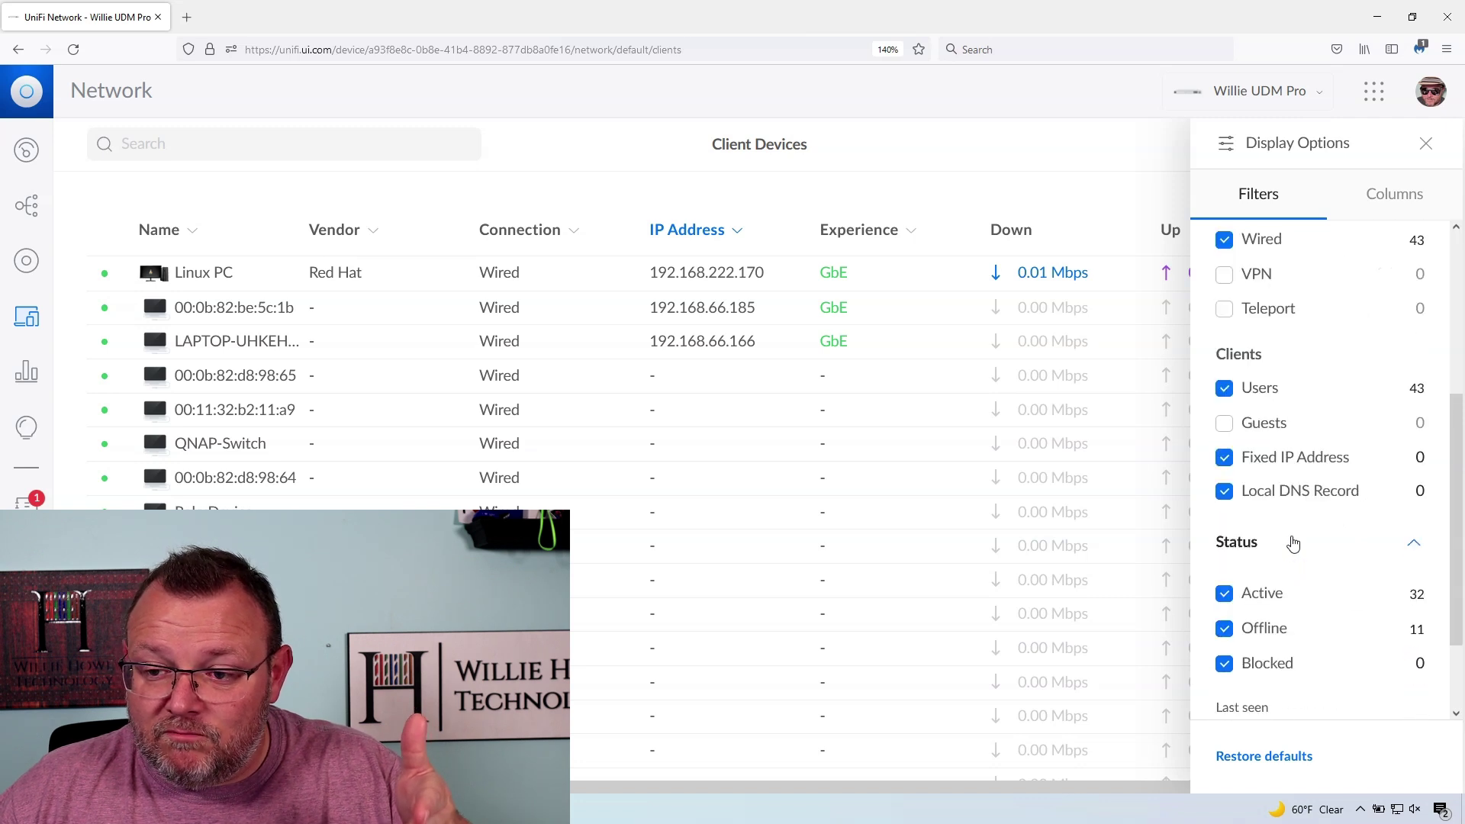
scroll(1292, 544, up, 2)
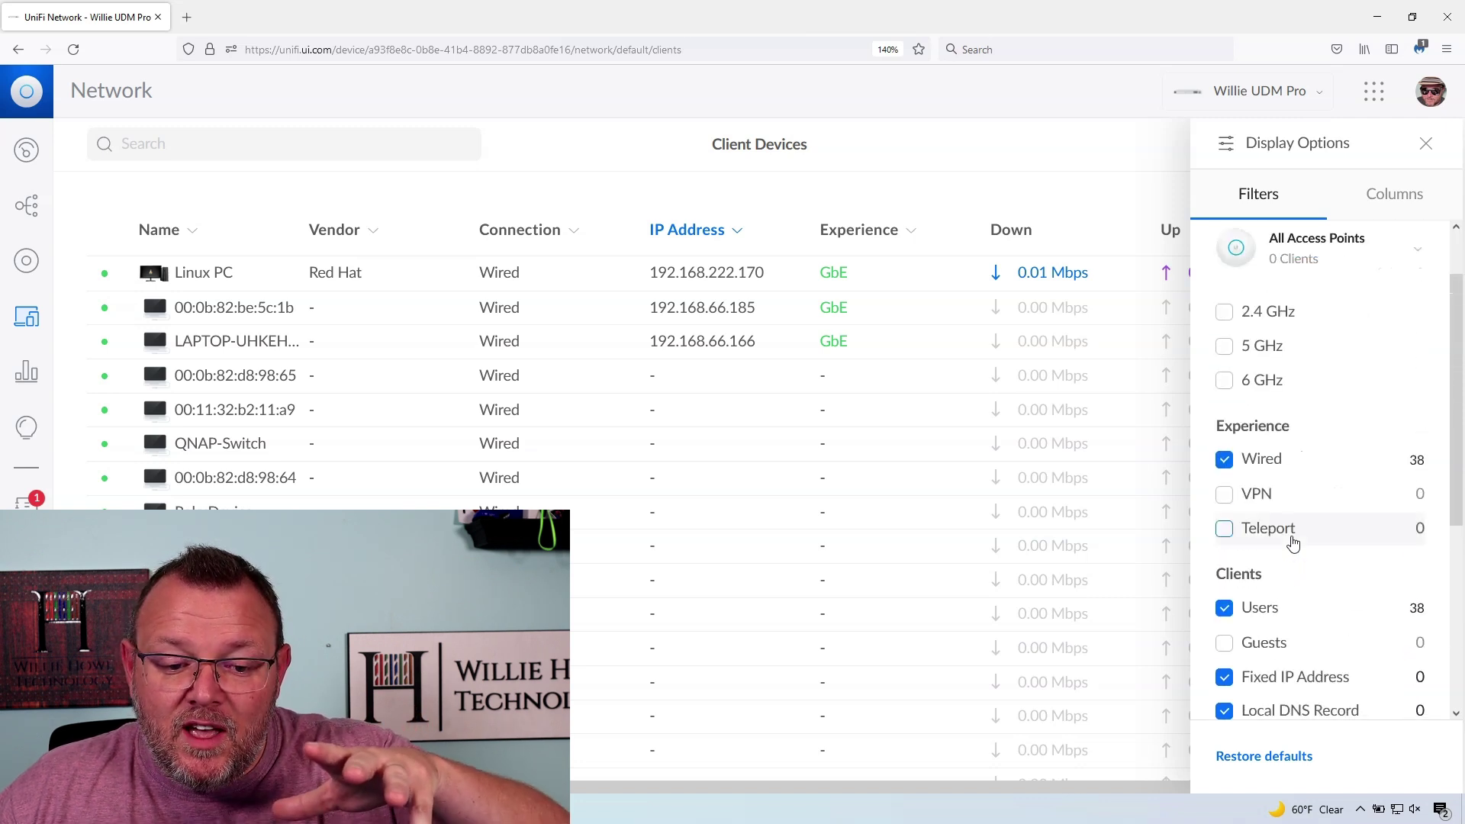